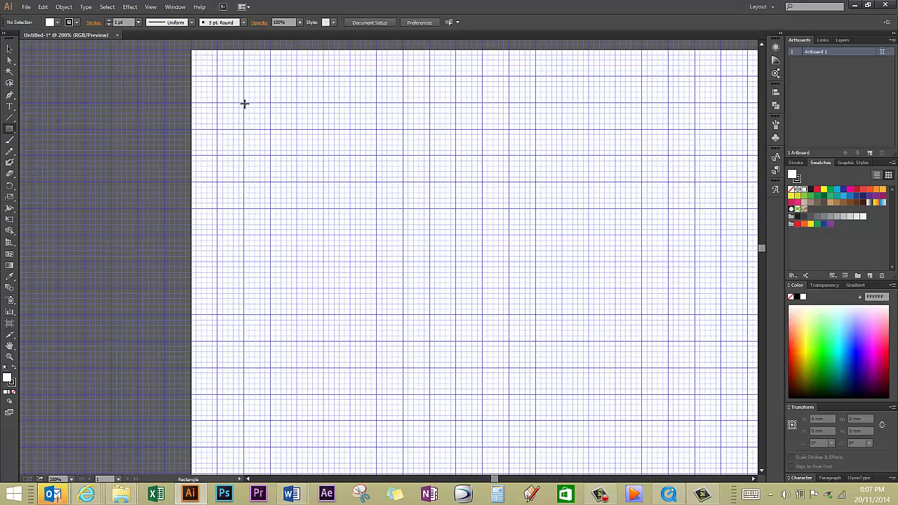
Draw three overlapping rectangles: tall at left, wide along the bottom, and 42 × 97 mm at right
left_click_drag(243, 106, 402, 366)
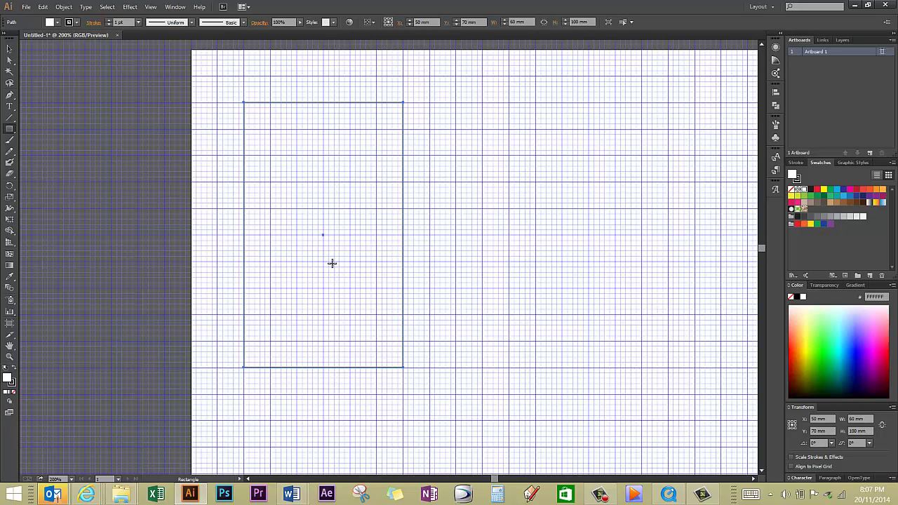
left_click_drag(330, 262, 559, 366)
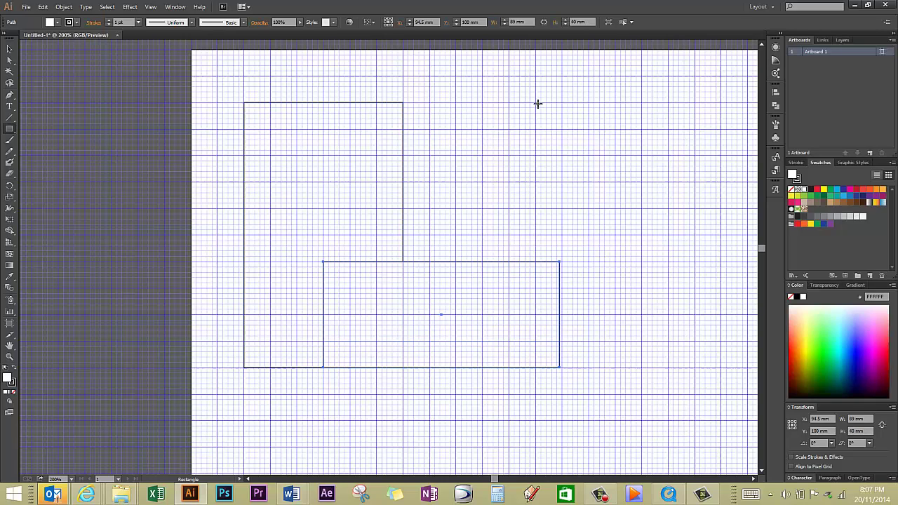
left_click_drag(534, 110, 645, 367)
left_click(604, 352)
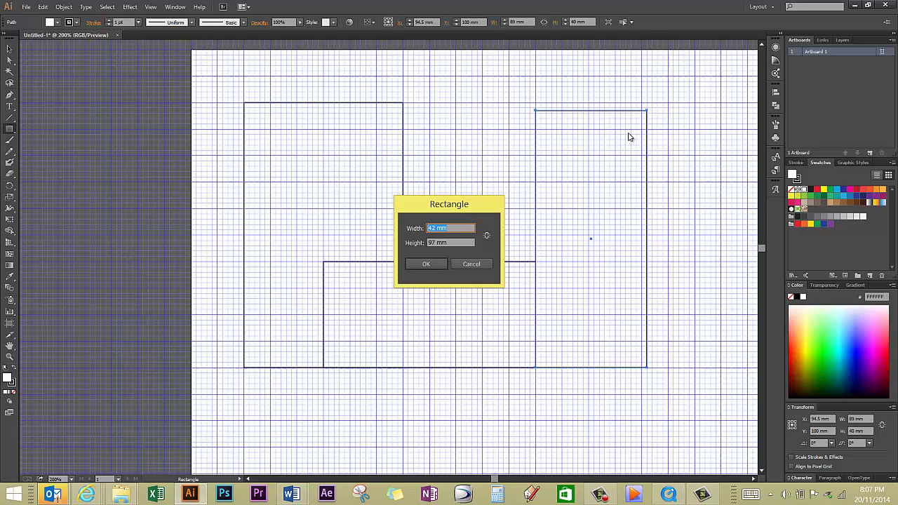
left_click(463, 264)
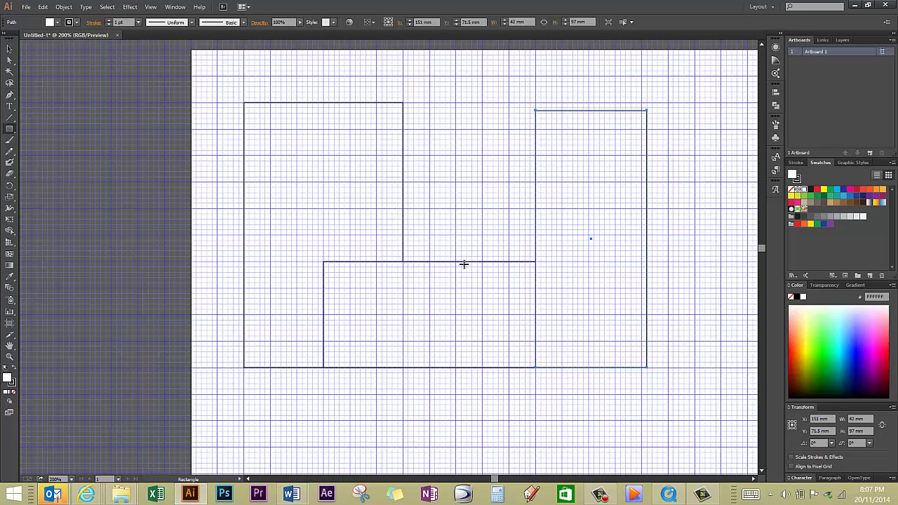
Select all three rectangles and Unite them in Pathfinder into one notched U-shaped outline
left_click(10, 49)
mouse_move(236, 173)
left_mouse_down()
mouse_move(652, 390)
mouse_move(674, 383)
left_mouse_up()
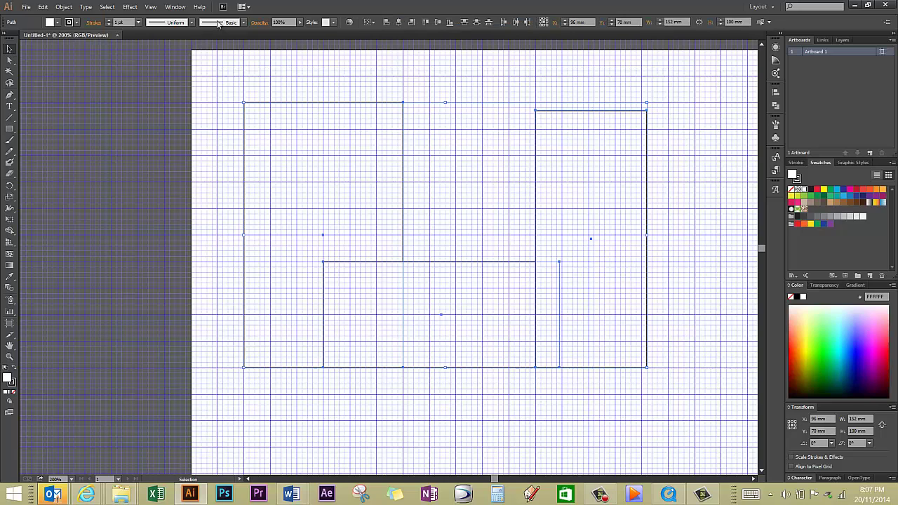
left_click(175, 7)
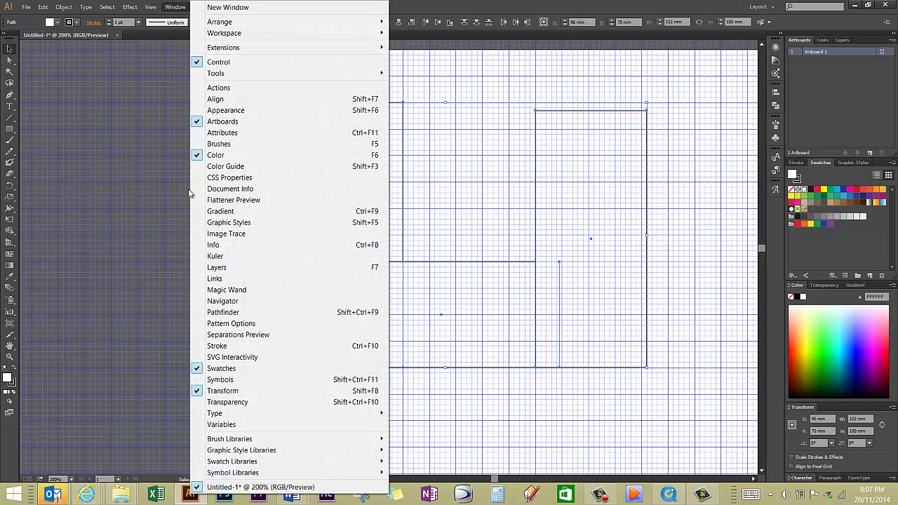
left_click(218, 312)
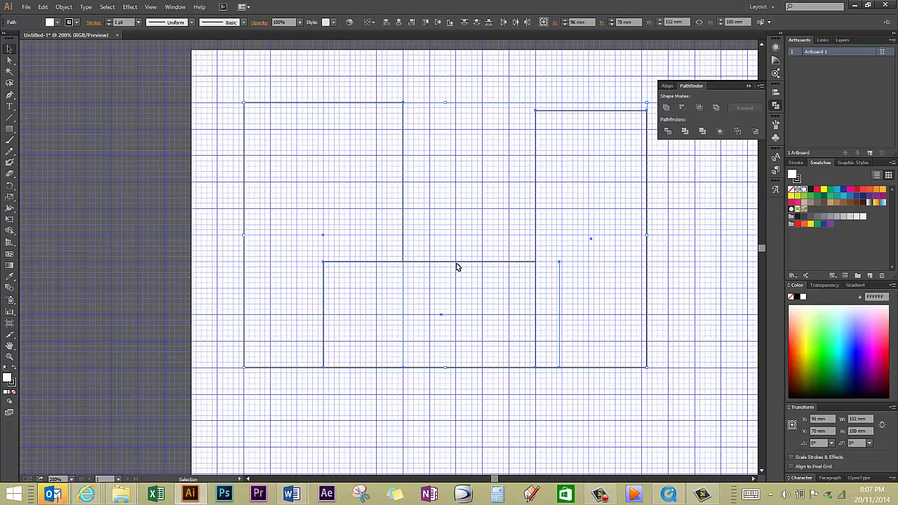
left_click_drag(725, 84, 92, 47)
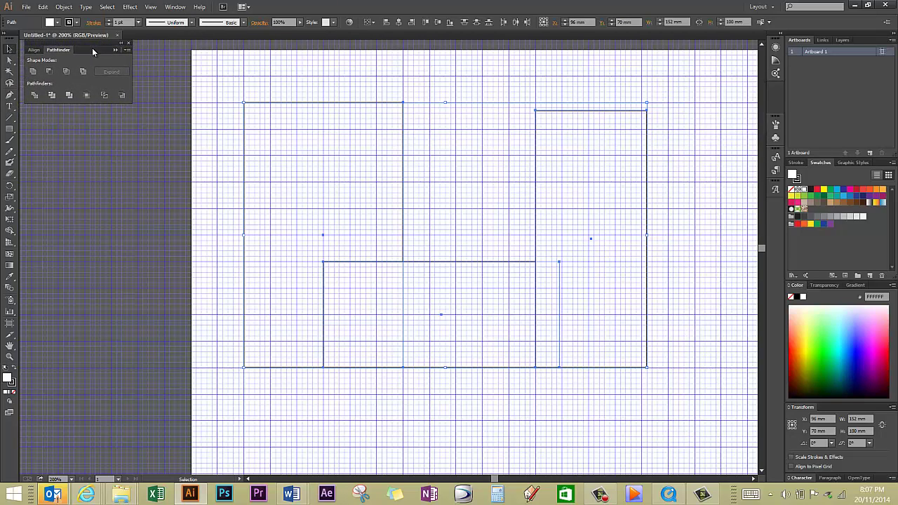
left_click(33, 72)
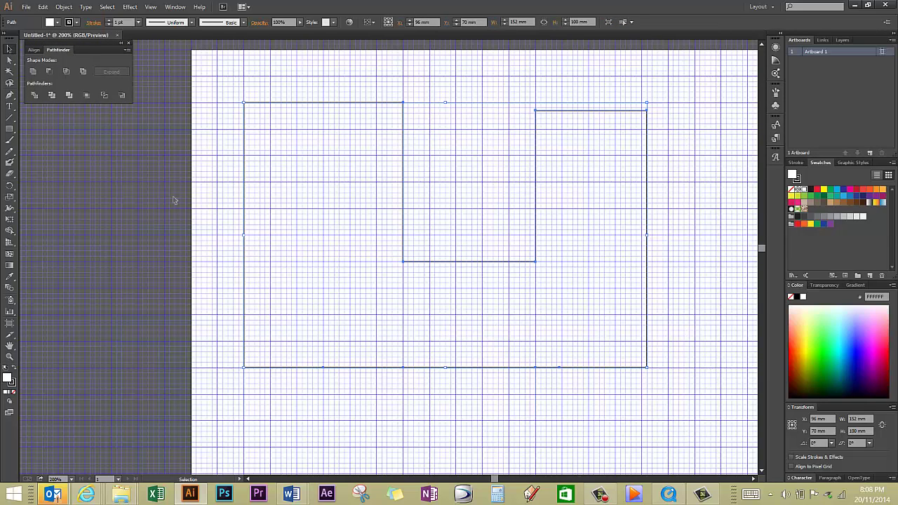
left_click(129, 44)
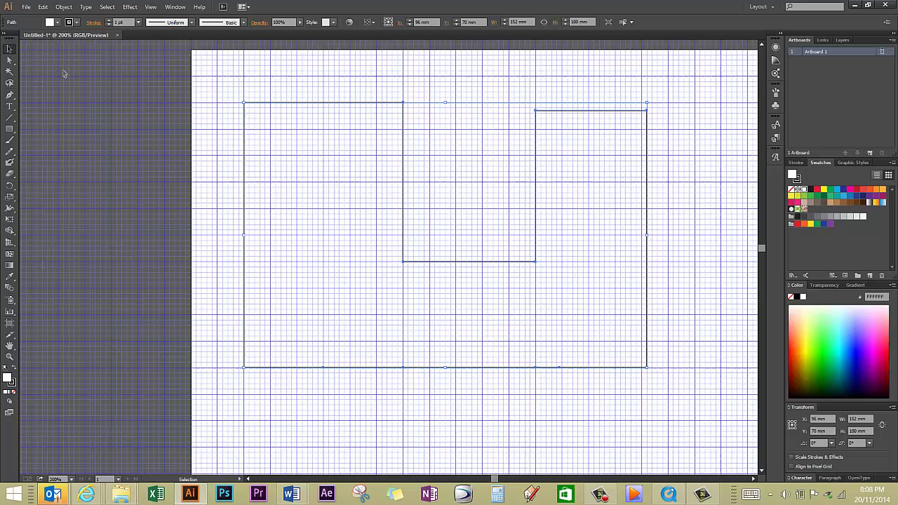
Add anchor points along the left part's top edge, the inner vertical edge and the bottom edge
left_click(11, 96)
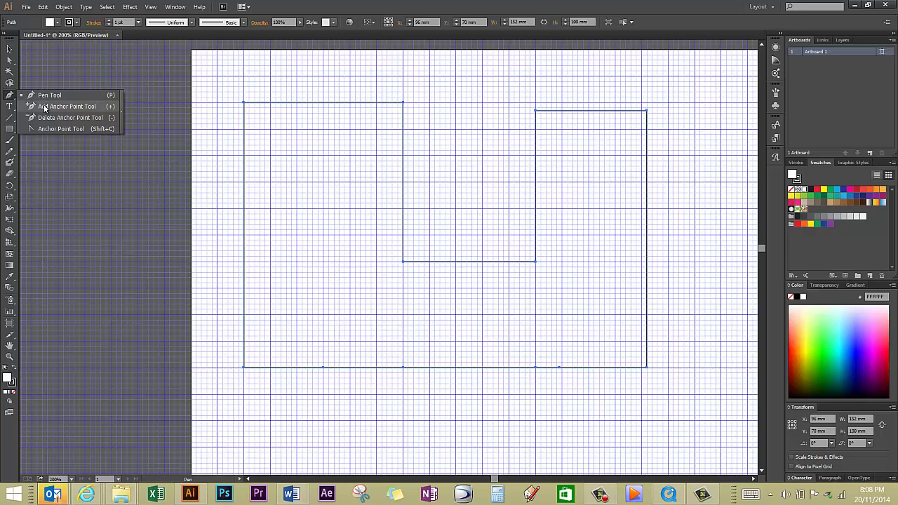
left_click(44, 109)
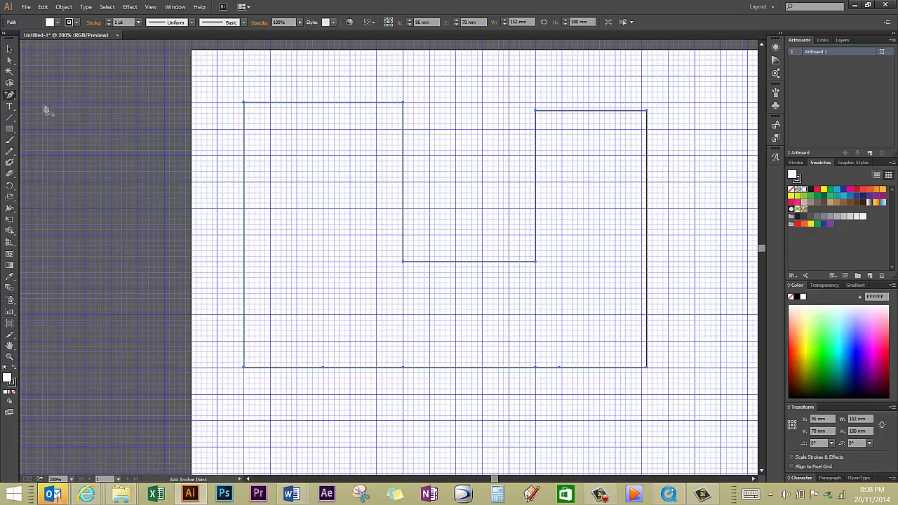
left_click(262, 103)
left_click(298, 103)
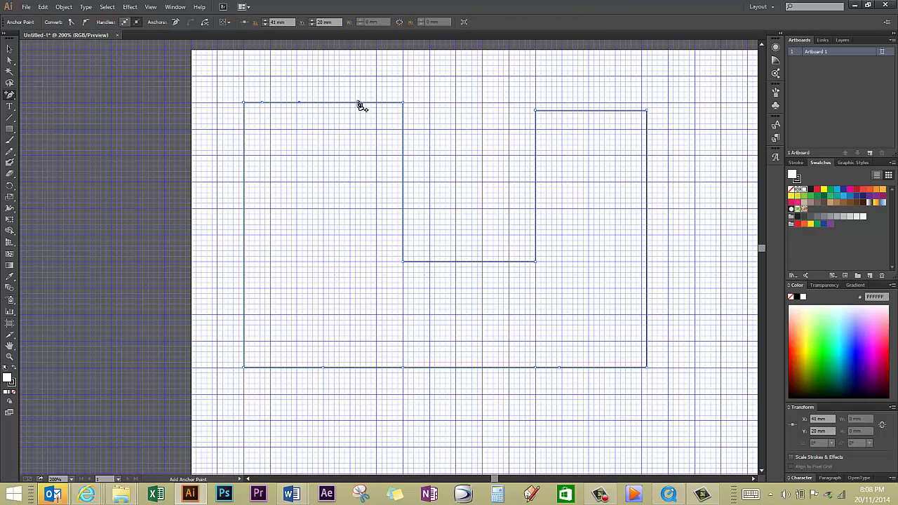
left_click(357, 103)
left_click(403, 139)
left_click(402, 191)
left_click(403, 232)
left_click(461, 261)
Add anchor points on the right part's left, top and right edges
left_click(535, 197)
left_click(535, 141)
left_click(522, 259)
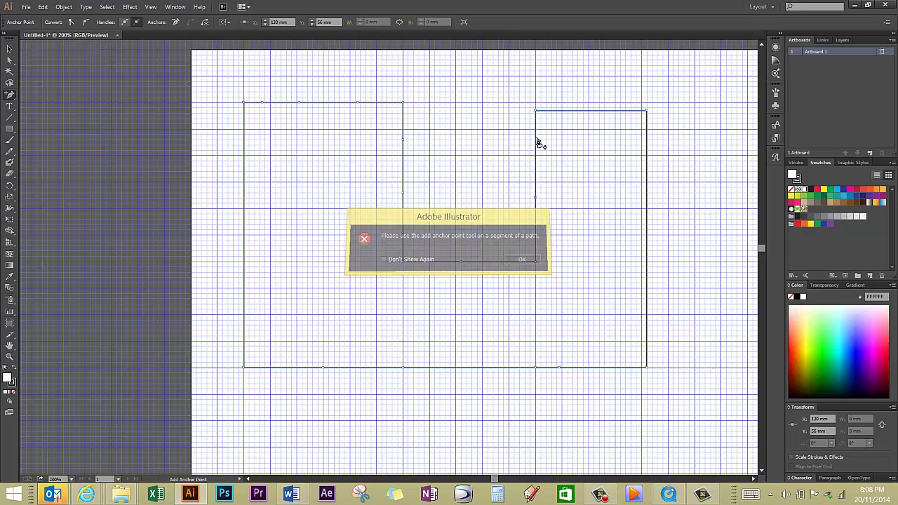
left_click(535, 129)
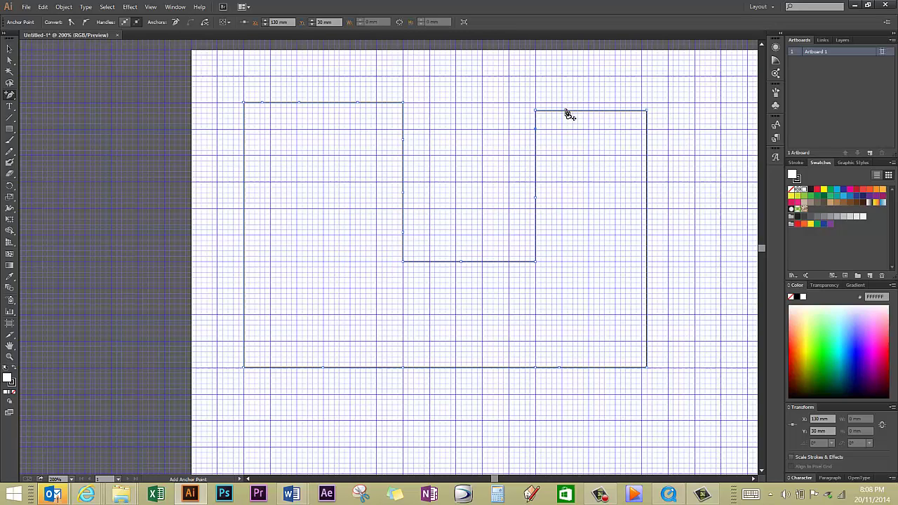
left_click(561, 110)
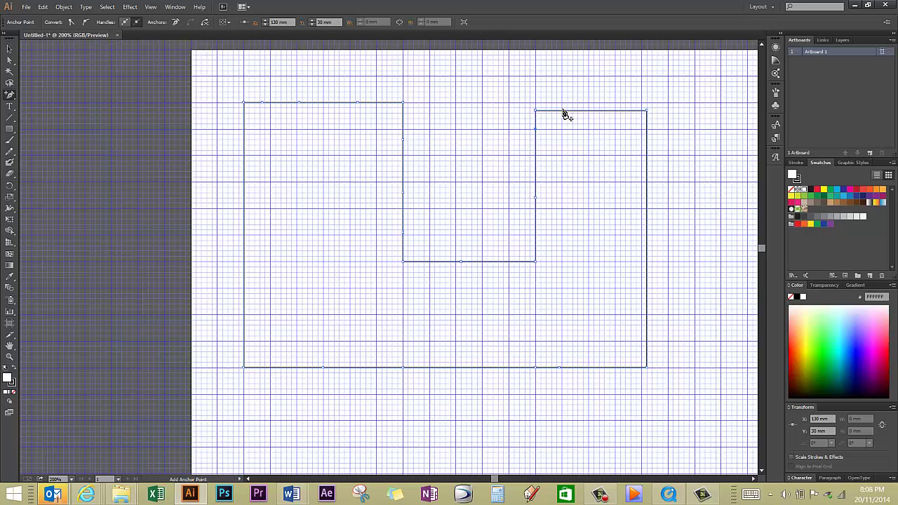
left_click(614, 110)
left_click(646, 209)
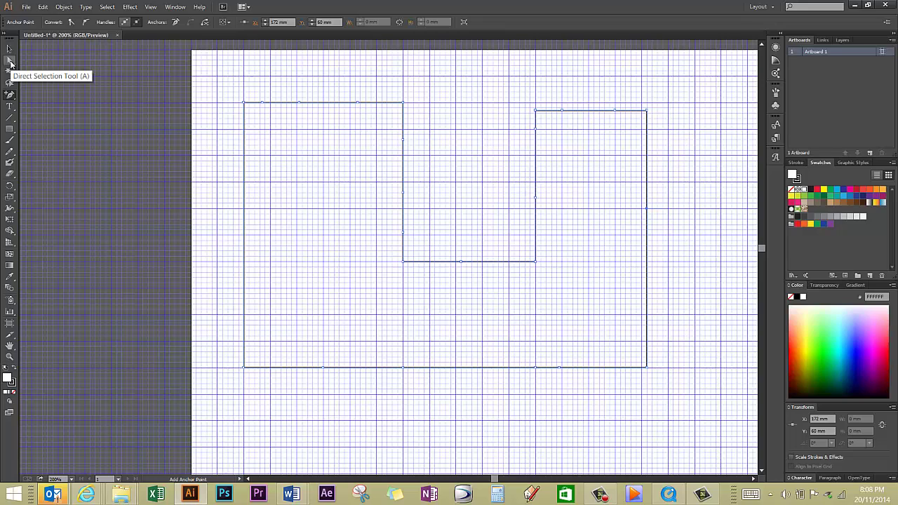
Zoom into the top-left and drag the top-edge anchor upward into a sharp peak
left_click(11, 64)
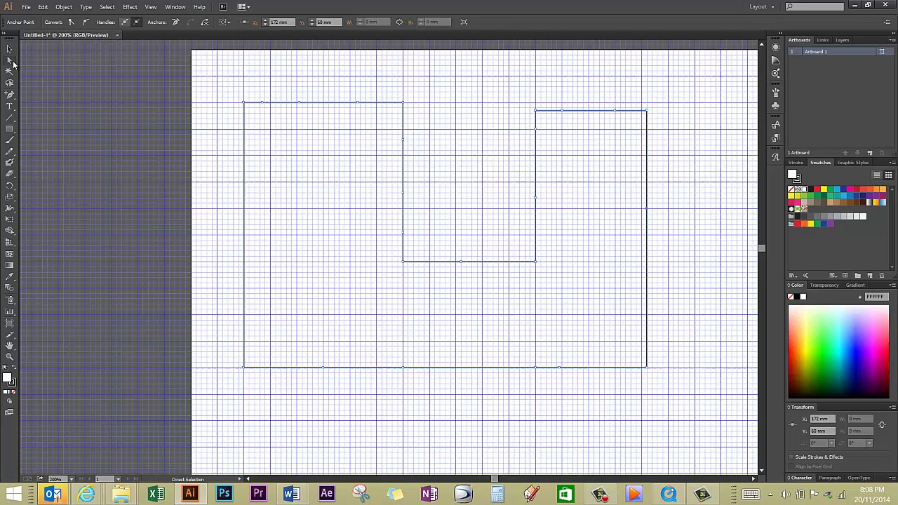
left_click(299, 103)
left_click(9, 356)
left_click_drag(253, 73, 411, 180)
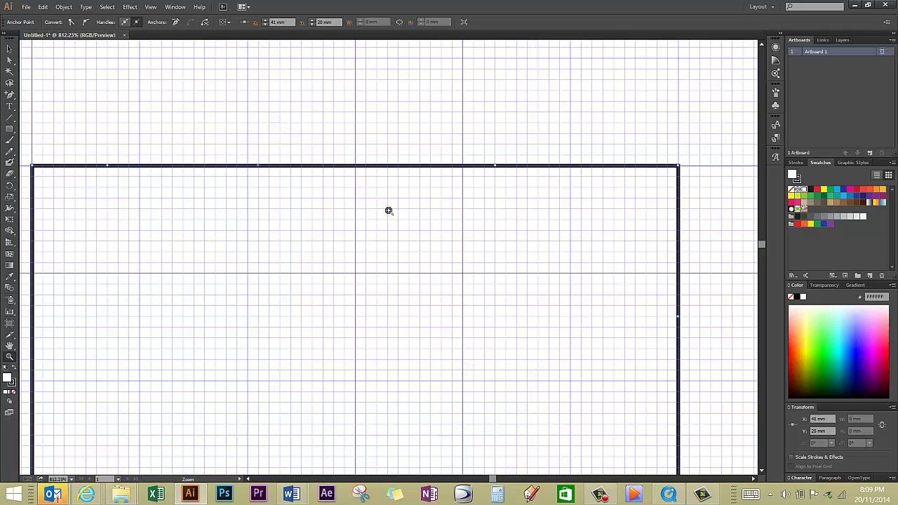
left_click(9, 63)
left_click_drag(258, 165, 265, 109)
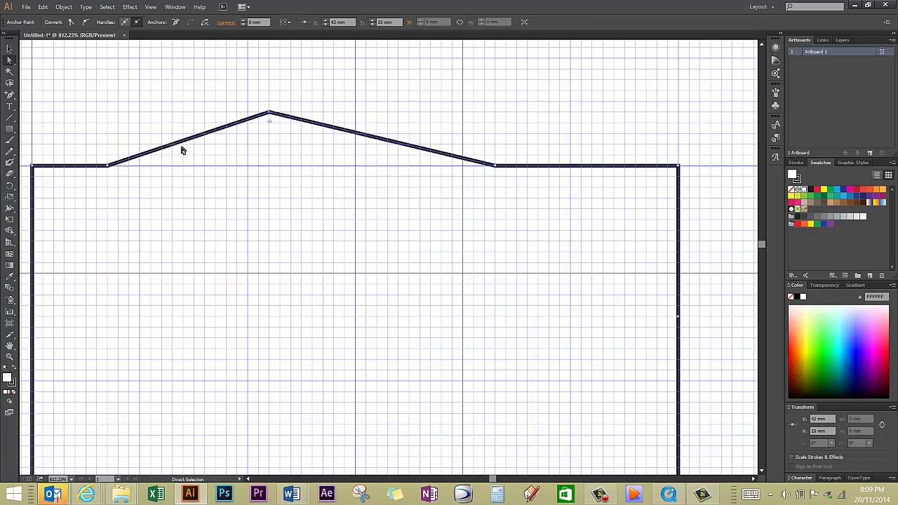
Smooth the peak anchor, stretch its handles into a rounded hump, and smooth the left corner anchor
left_click(87, 23)
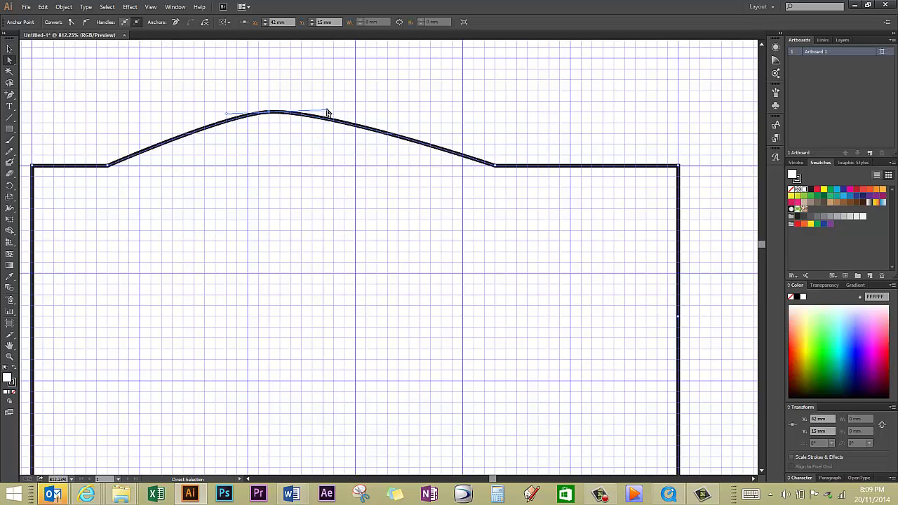
left_click_drag(327, 112, 504, 92)
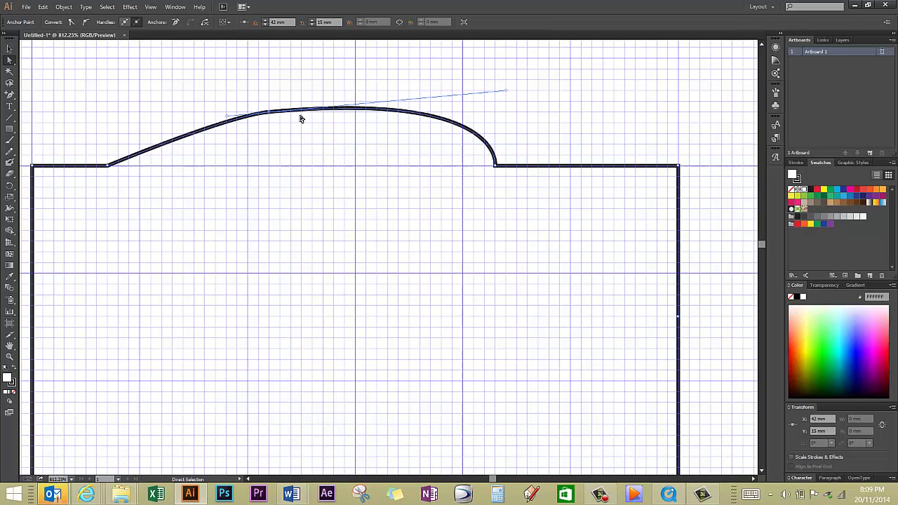
left_click_drag(227, 118, 181, 111)
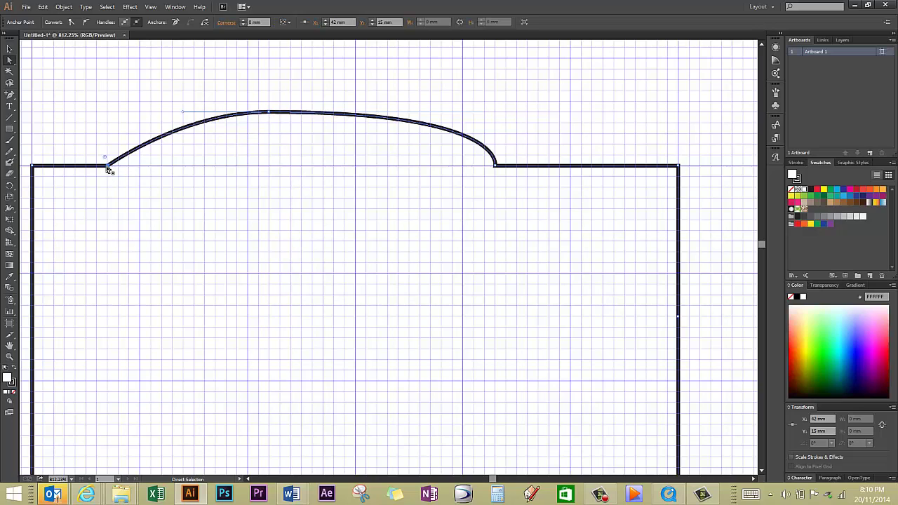
left_click(85, 22)
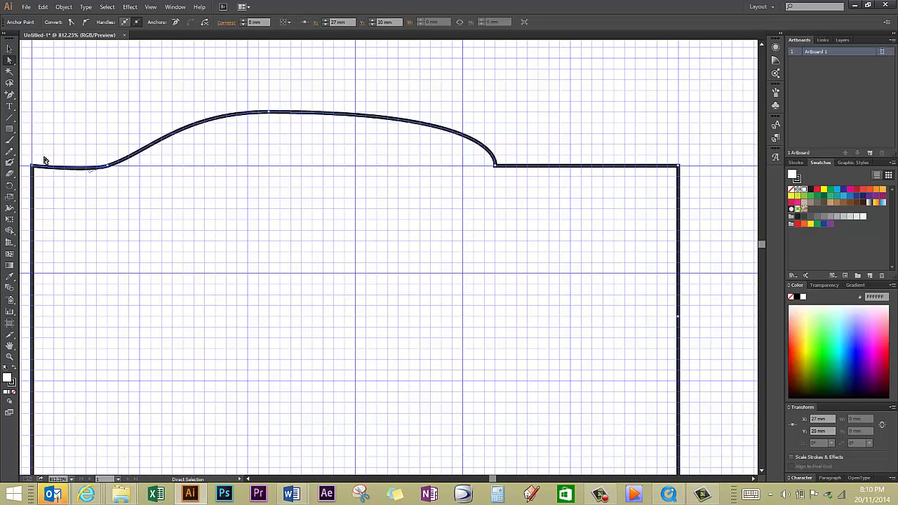
Nudge the left anchor left, then reshape the left-end anchor and curve into one smooth descending sweep
key("shift+Left")
key("shift+Left")
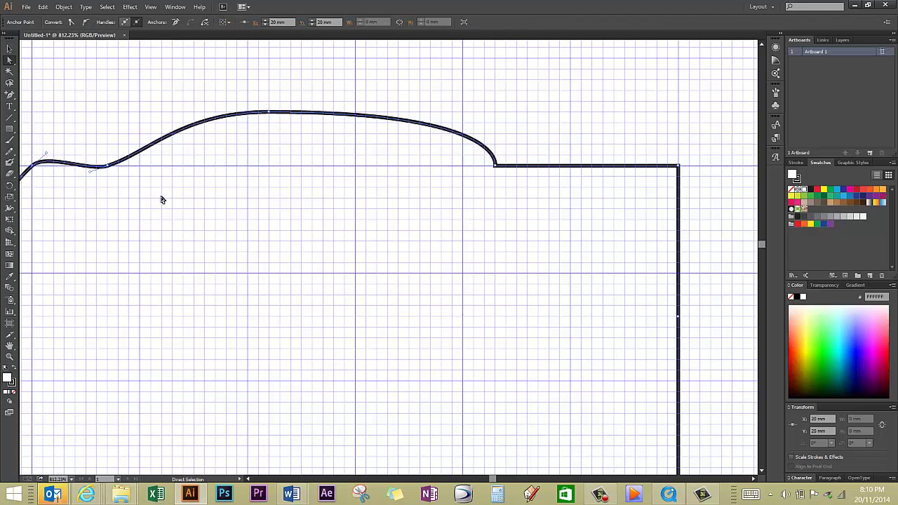
left_click(11, 357)
left_click(89, 212)
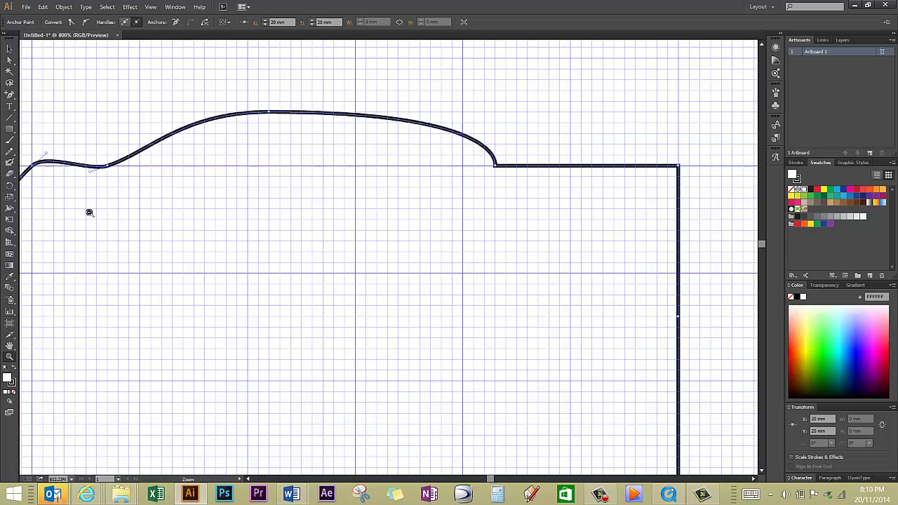
left_click(10, 60)
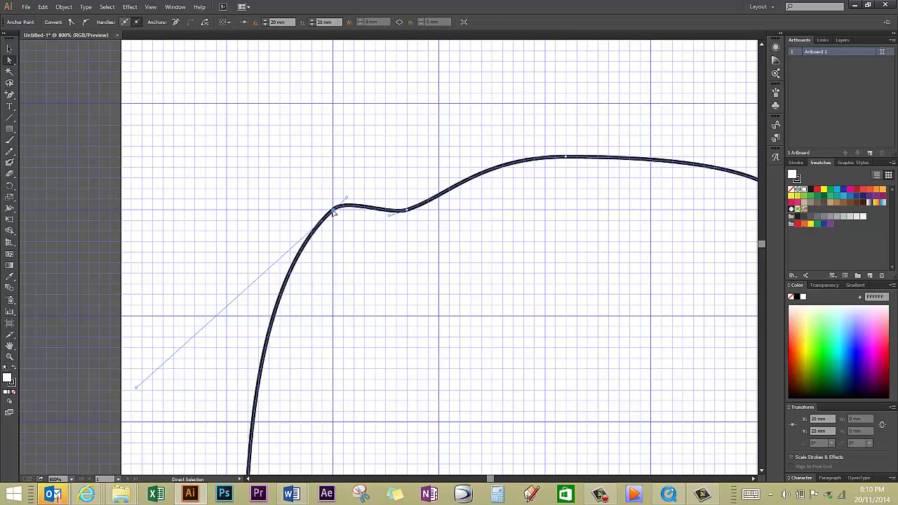
left_click_drag(334, 212, 354, 265)
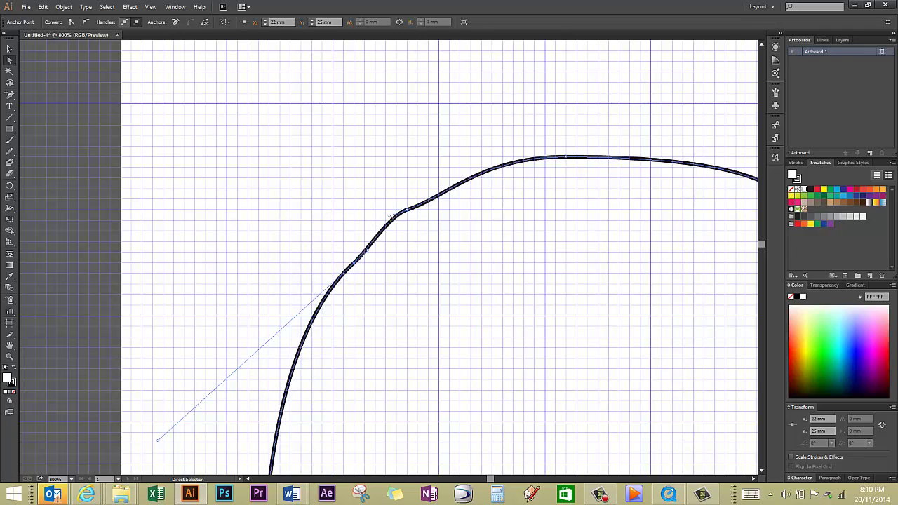
mouse_move(391, 218)
left_mouse_down()
mouse_move(372, 237)
mouse_move(382, 228)
left_mouse_up()
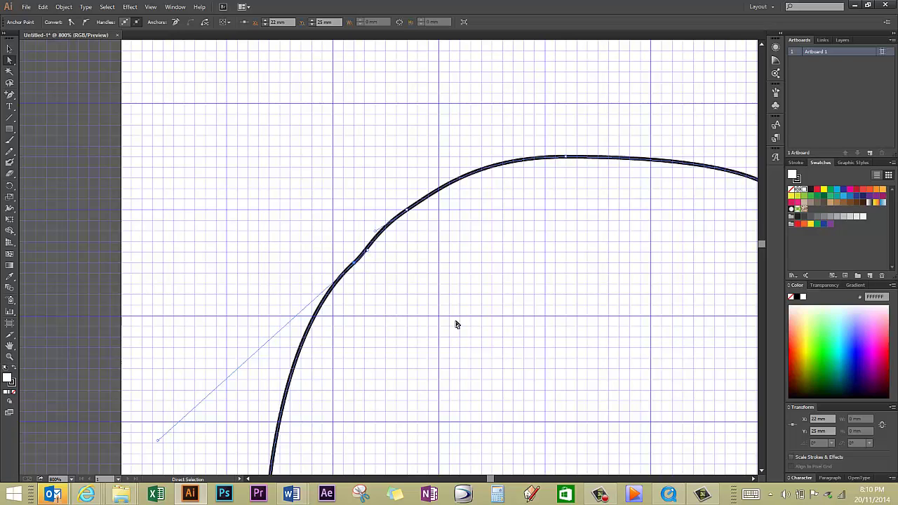
left_click(10, 356)
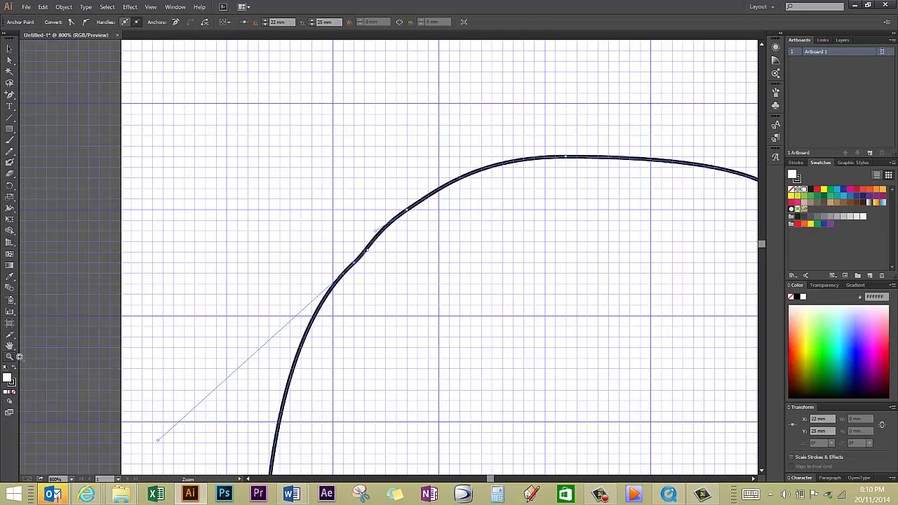
left_click(466, 310, "alt")
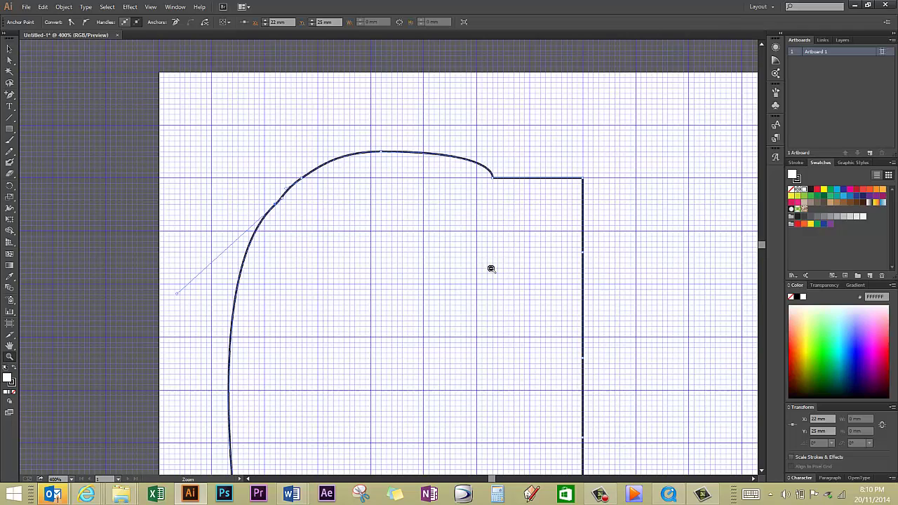
key("alt")
left_click(10, 107)
Pull both top corners down-left into two V notches, smoothing the top-right corner into a rounded tip
left_click(10, 61)
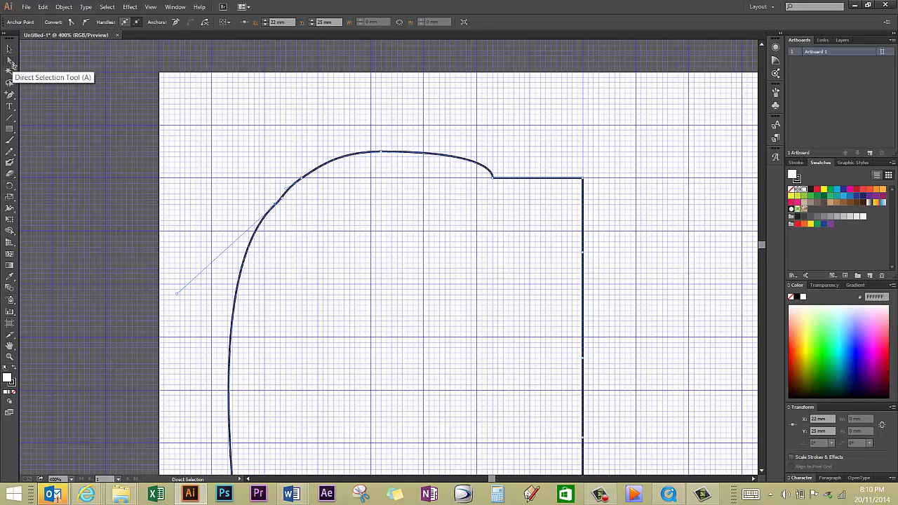
left_click(493, 180)
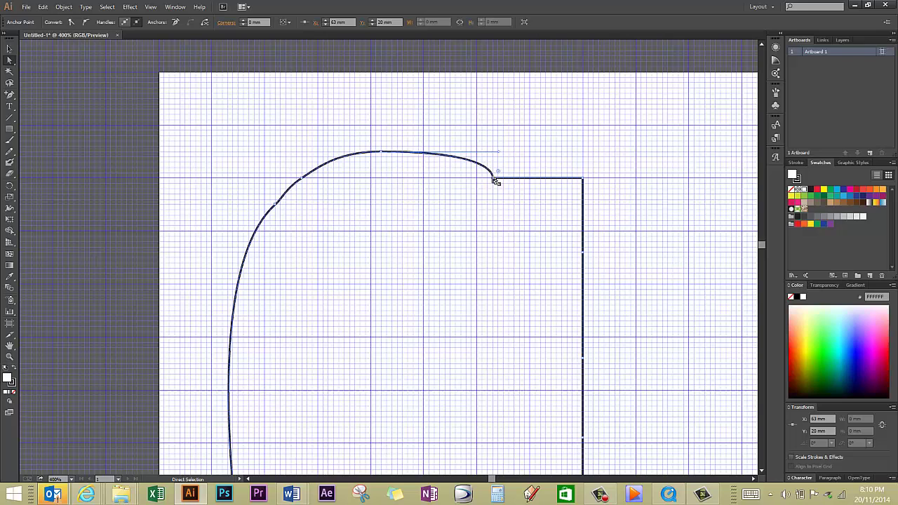
left_click_drag(487, 186, 397, 322)
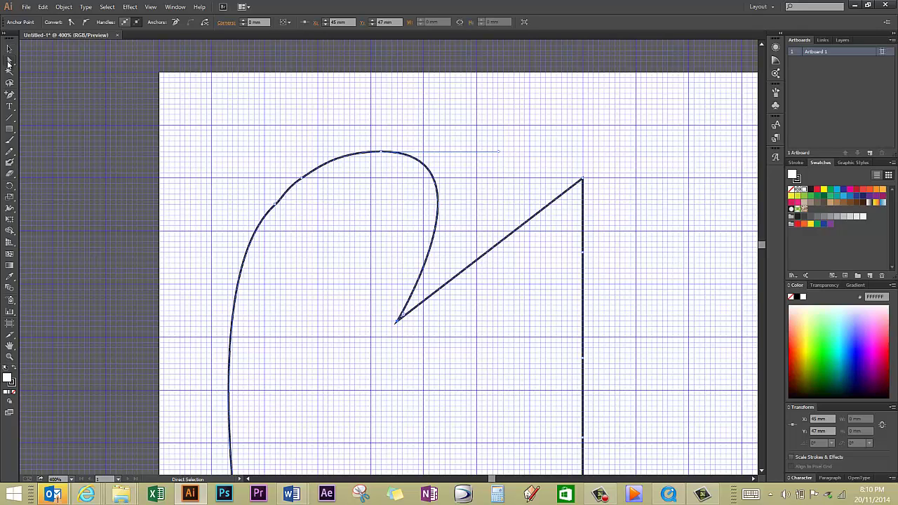
left_click(582, 179)
left_click(87, 24)
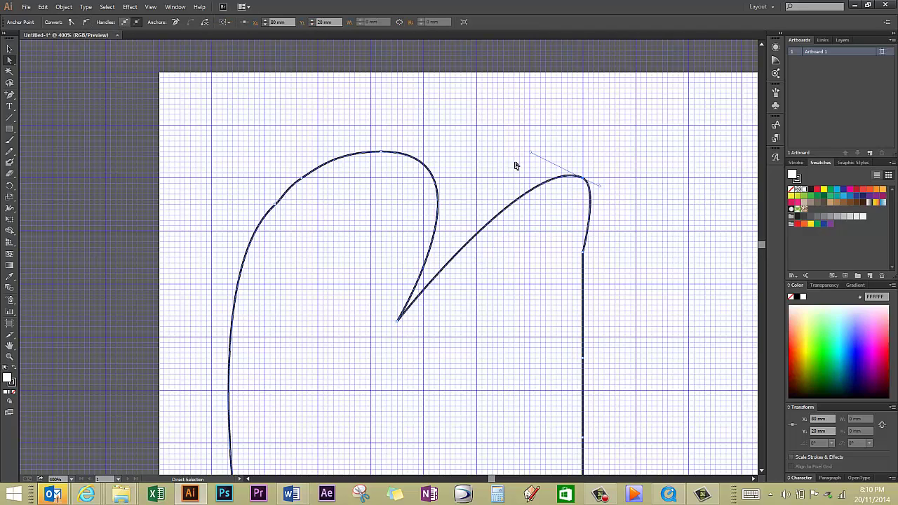
left_click_drag(584, 256, 493, 348)
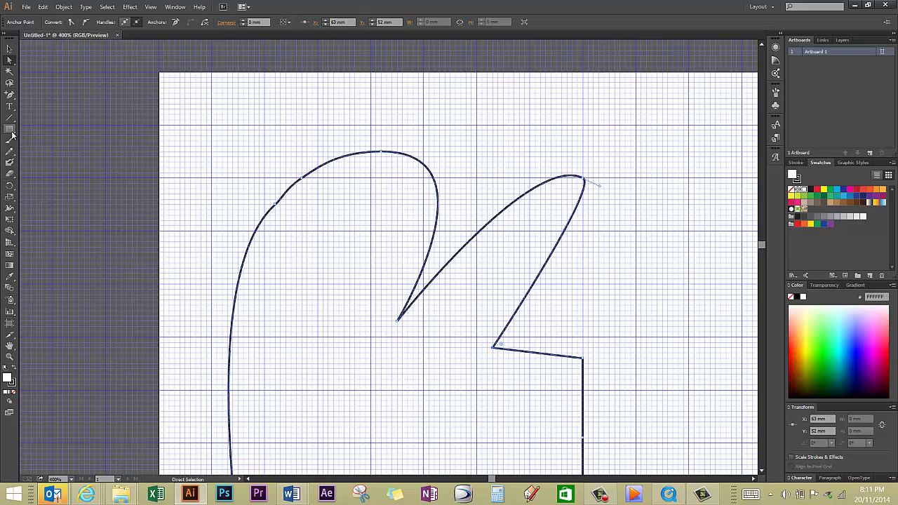
left_click_drag(9, 96, 44, 119)
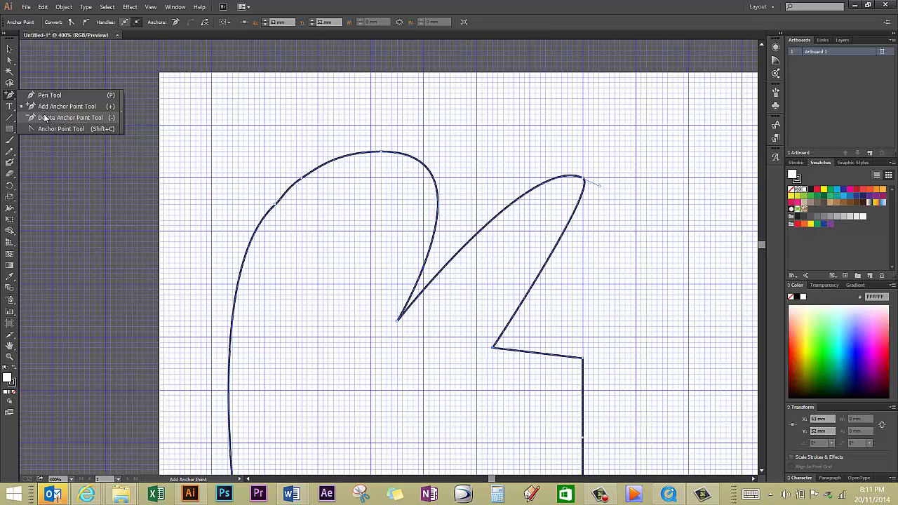
Delete the left-curve and top-left anchors, then move the top point up-left into a tall fin tip
left_click(45, 117)
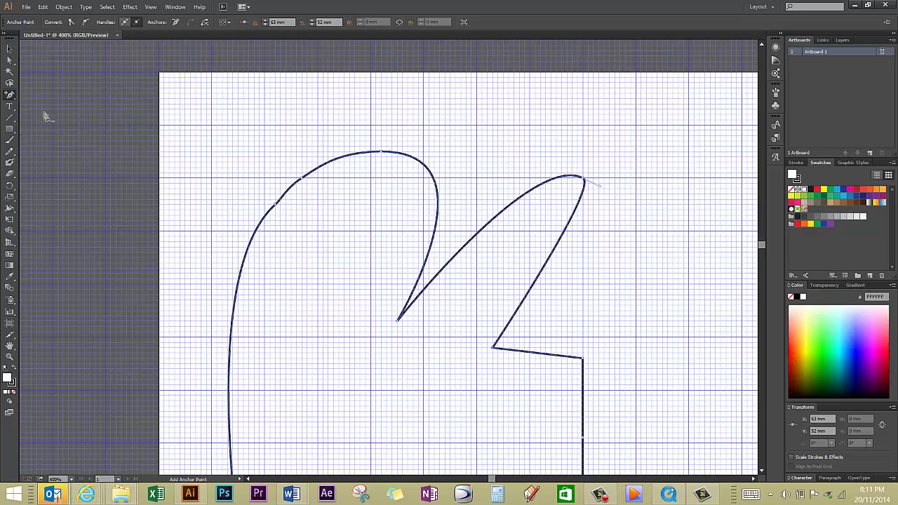
left_click(277, 205)
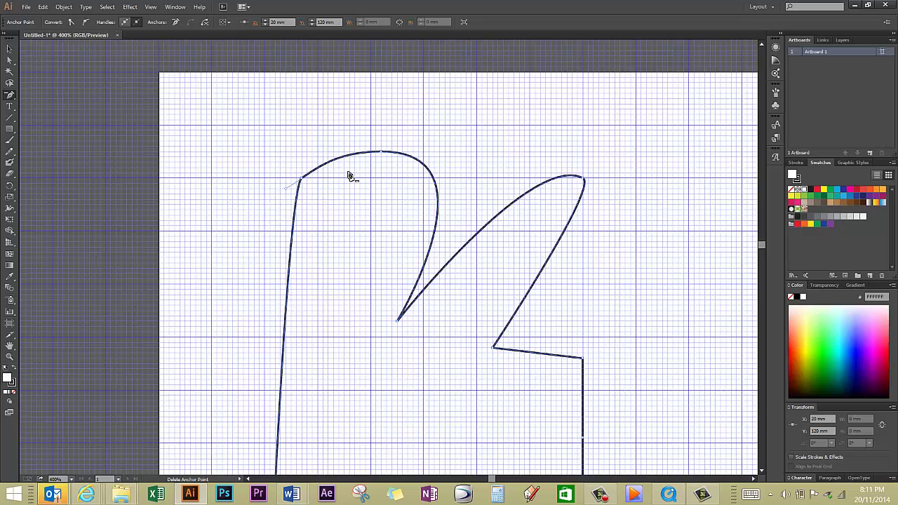
left_click(10, 95)
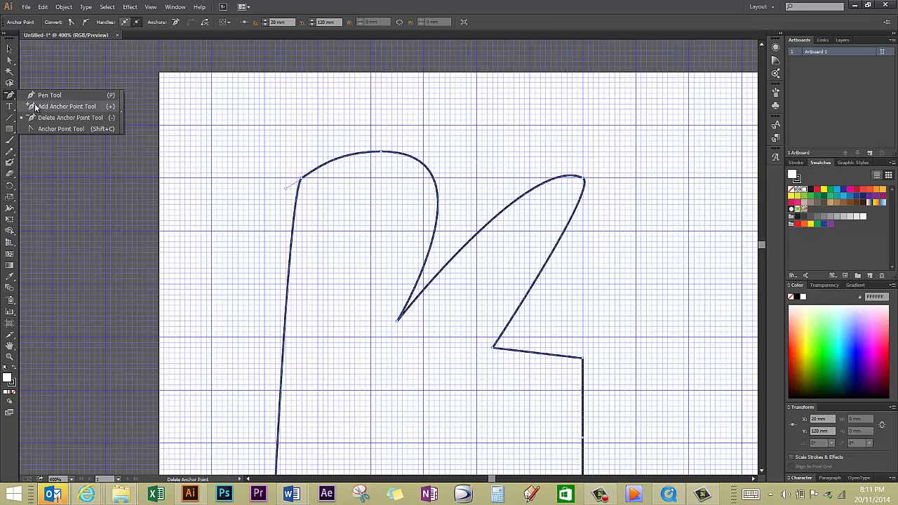
left_click(10, 61)
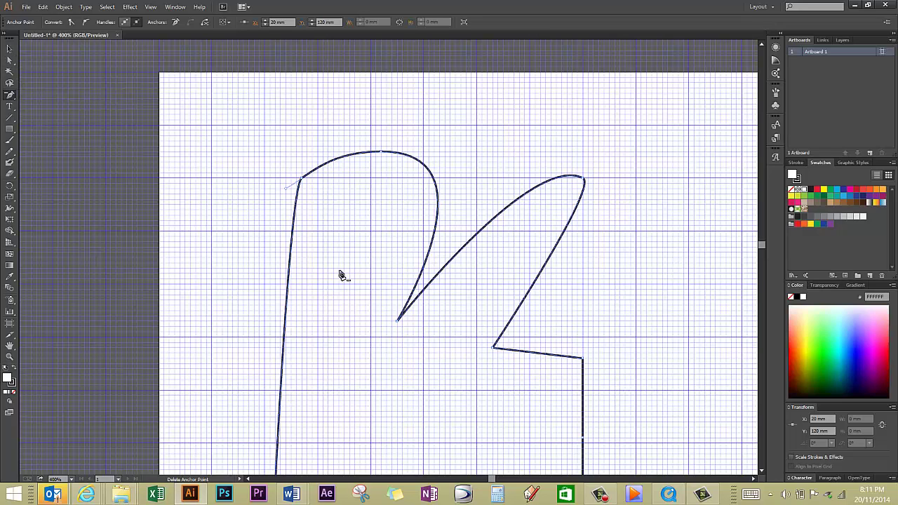
left_click(302, 179)
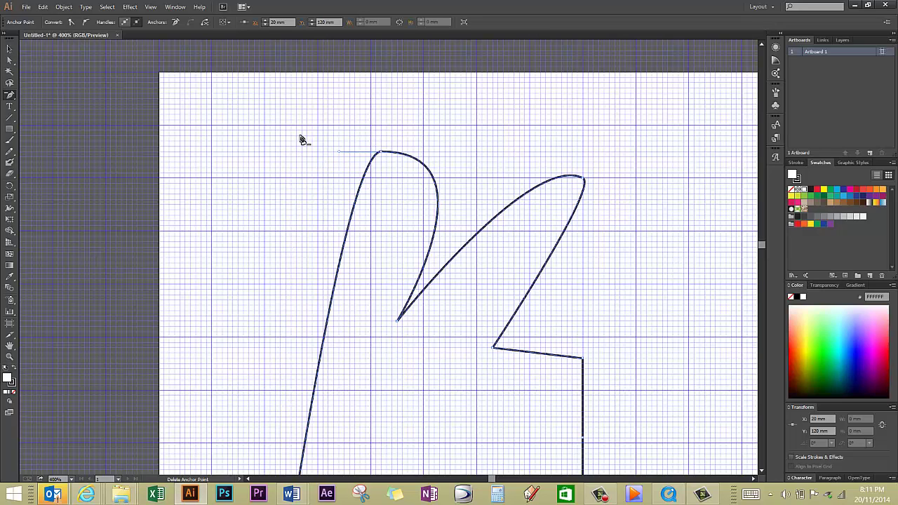
left_click(9, 61)
left_click_drag(381, 152, 291, 135)
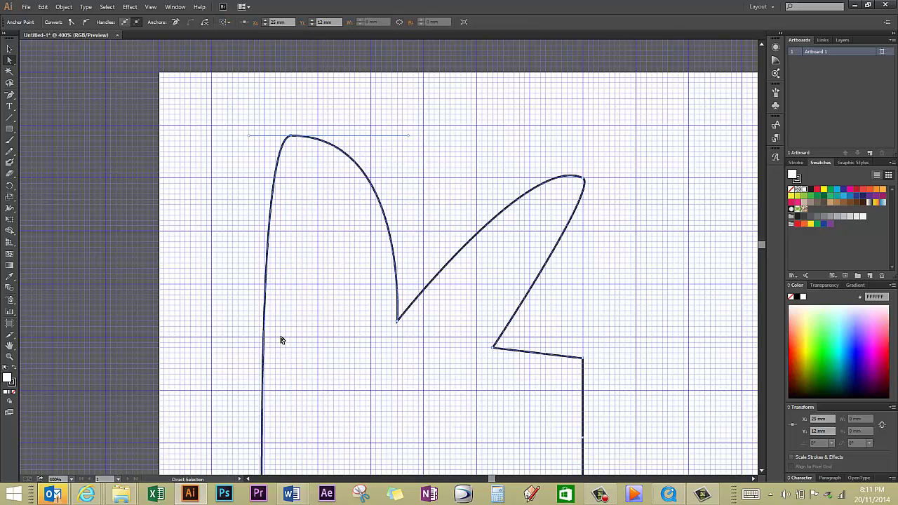
Add a point partway down the left edge, push it right and bend its handle to narrow the stalk
scroll(345, 345, "down", 3)
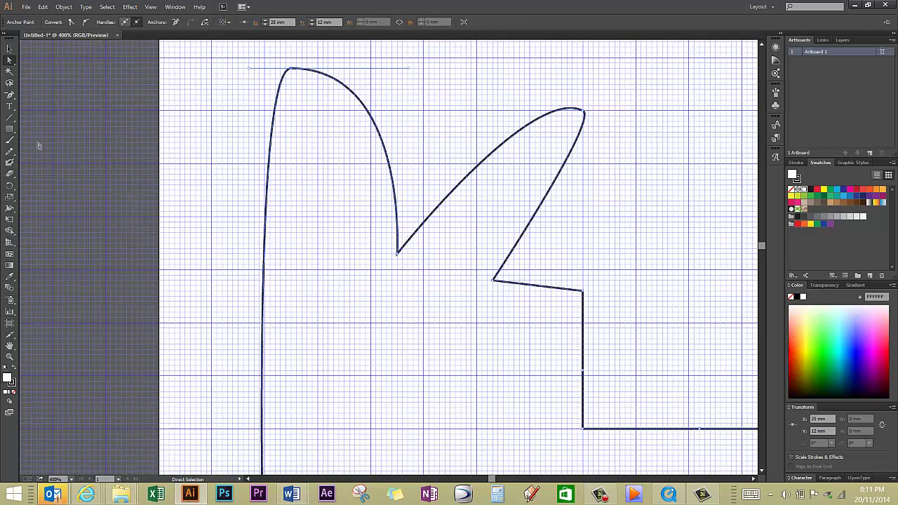
left_click_drag(10, 95, 28, 108)
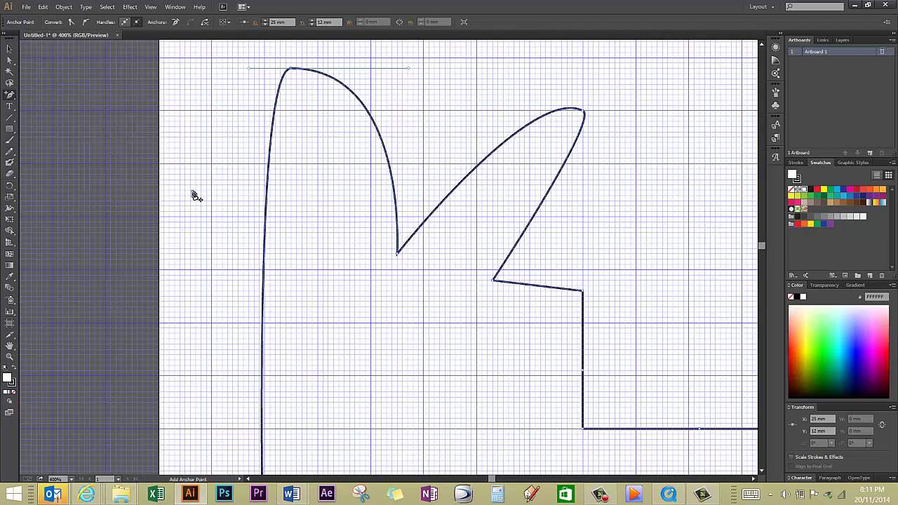
left_click(265, 251)
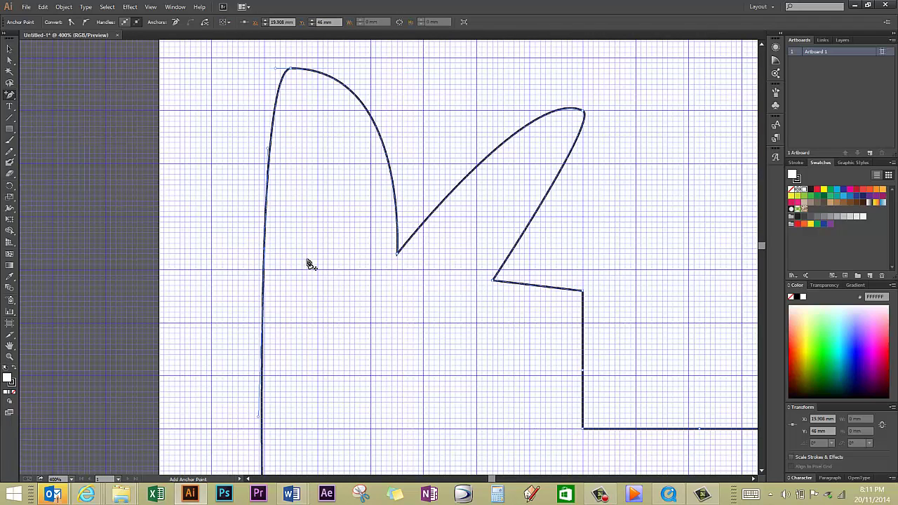
left_click(10, 60)
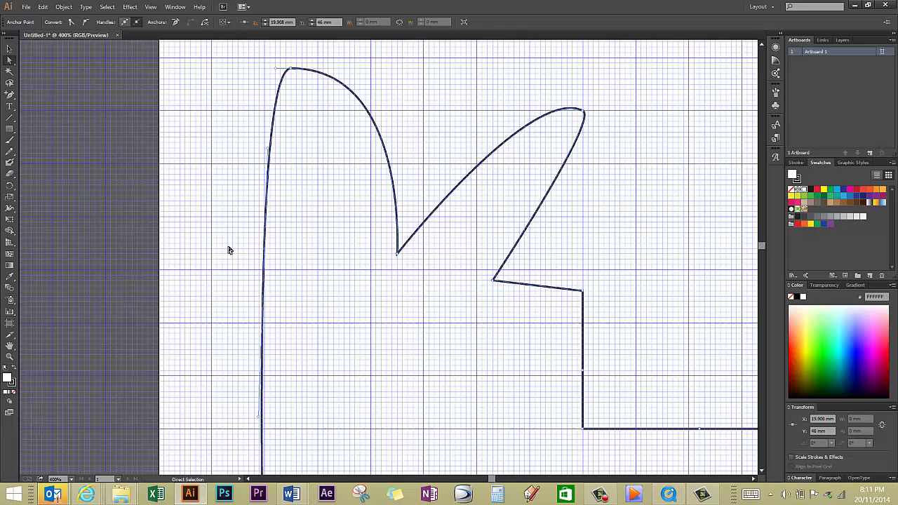
left_click_drag(266, 251, 334, 241)
left_click_drag(336, 148, 274, 165)
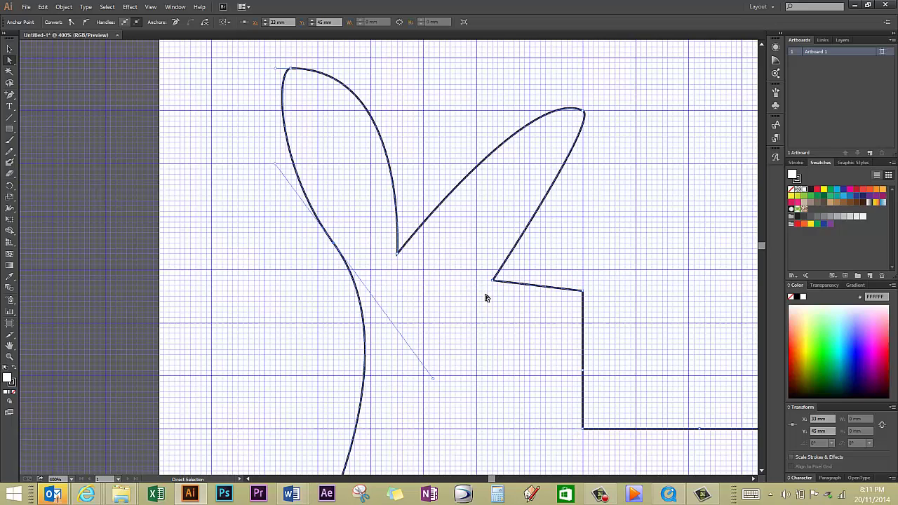
Slope the lower-right corner down-left and pull the right edge and top-right corner inward into a beak-like point
left_click(583, 292)
mouse_move(581, 293)
left_mouse_down()
mouse_move(493, 353)
mouse_move(468, 362)
mouse_move(446, 355)
left_mouse_up()
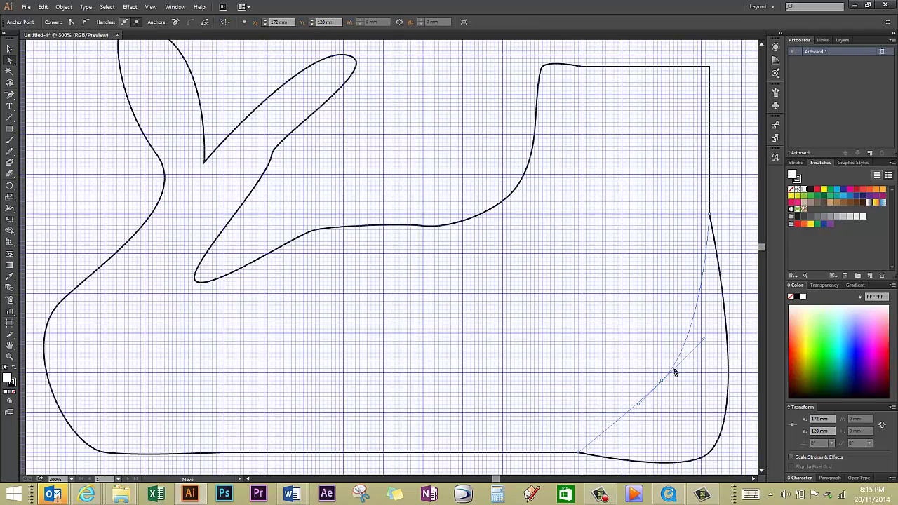
left_click_drag(673, 372, 673, 371)
left_click_drag(709, 216, 686, 206)
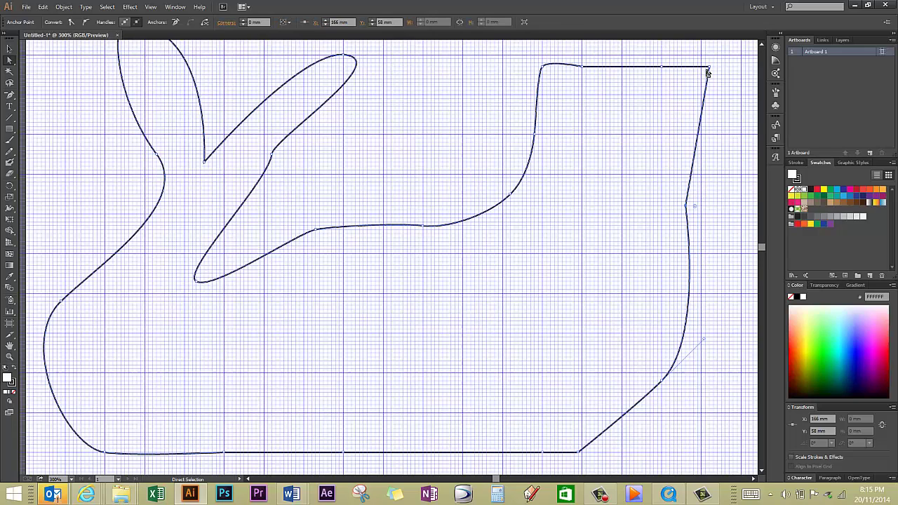
left_click_drag(708, 67, 610, 105)
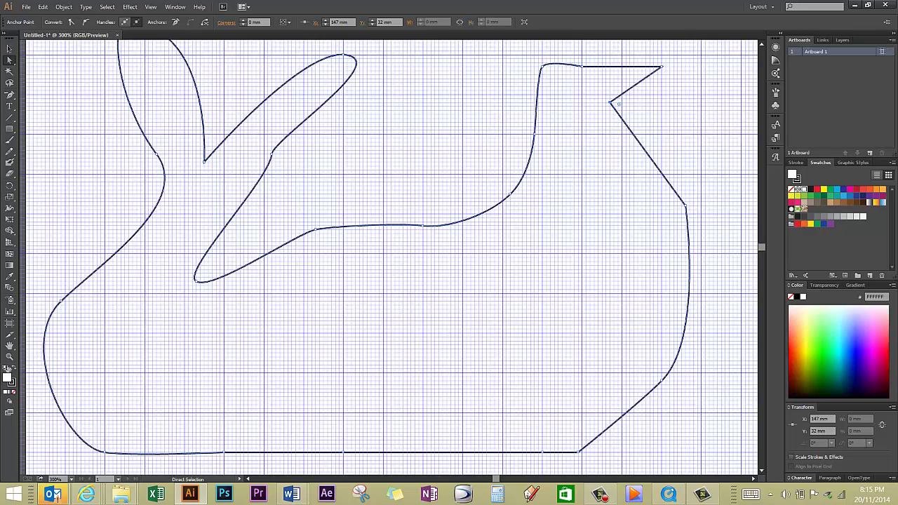
left_click(10, 356)
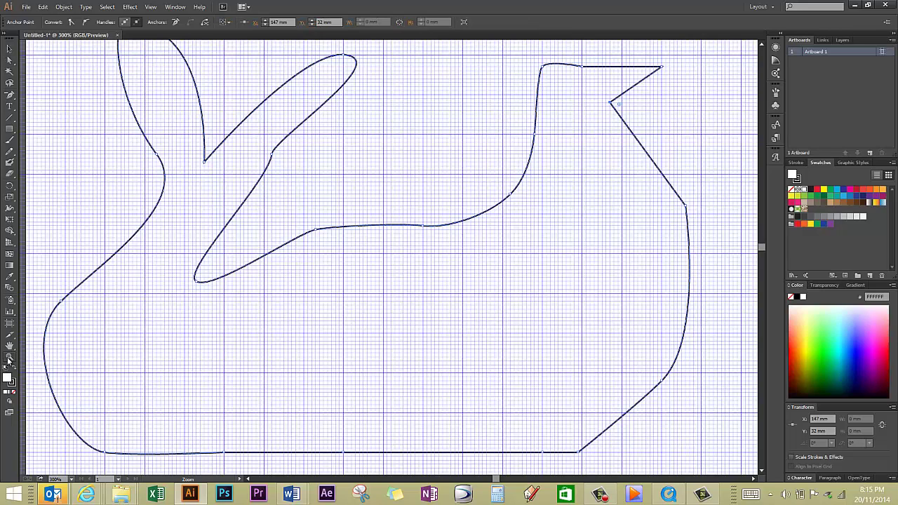
left_click(332, 313, "alt")
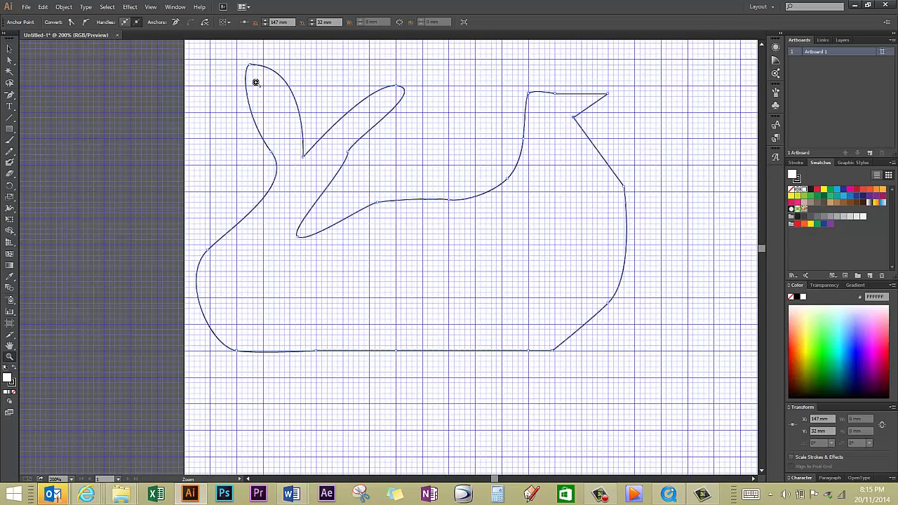
left_click(10, 129)
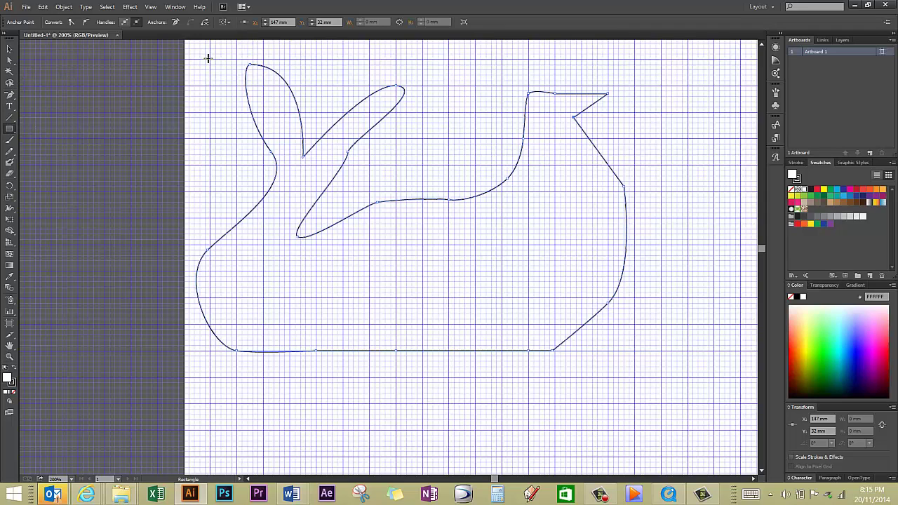
left_click_drag(211, 59, 633, 377)
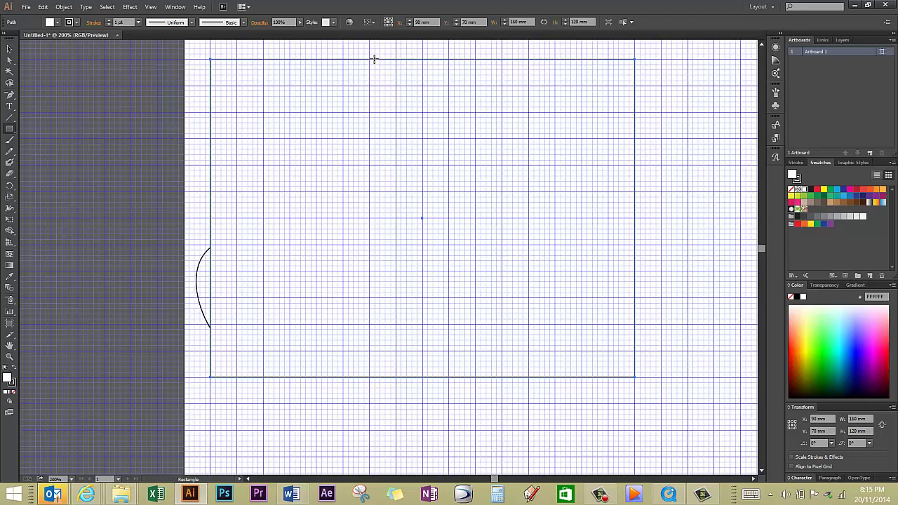
key("ctrl+z")
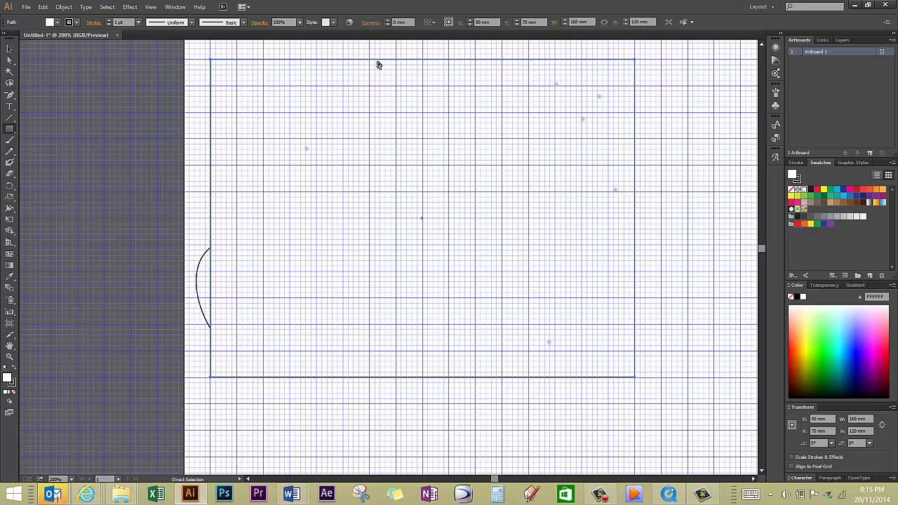
Nudge the anchor on the right fin's inner edge slightly down to smooth its curve
left_click(10, 61)
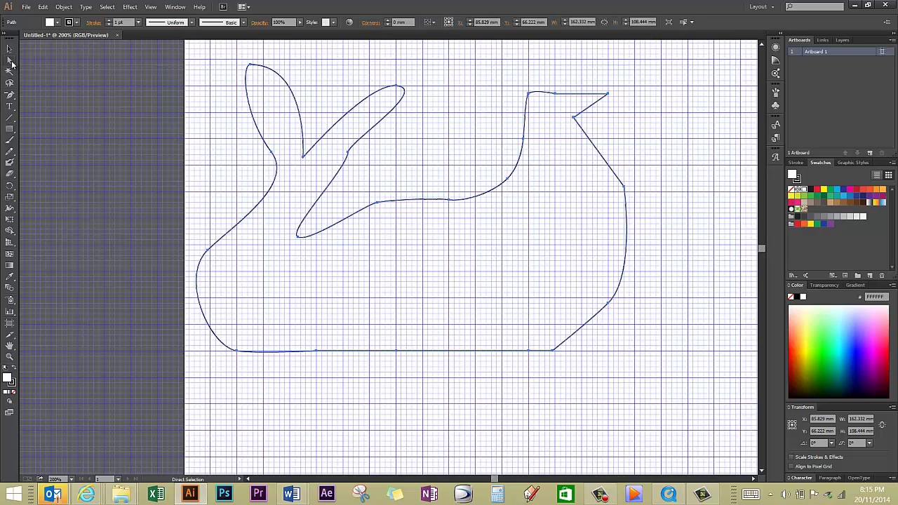
left_click(348, 153)
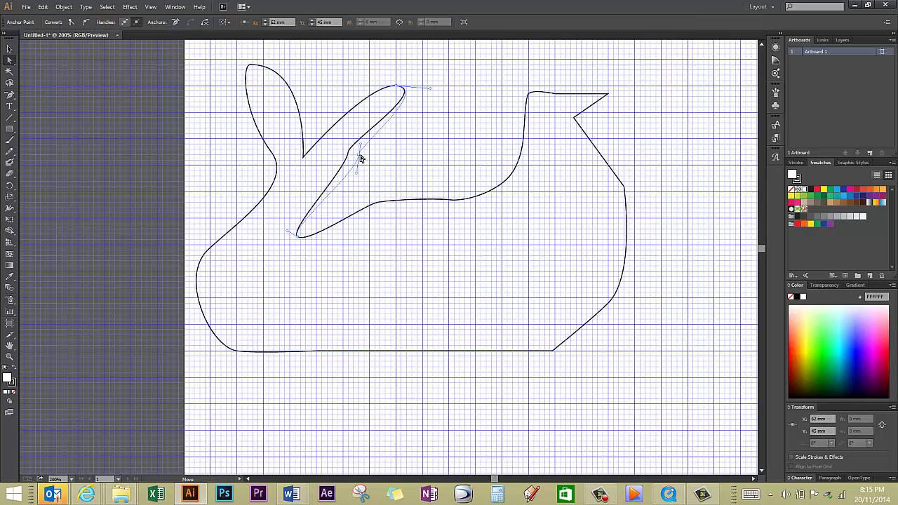
left_click_drag(361, 158, 361, 161)
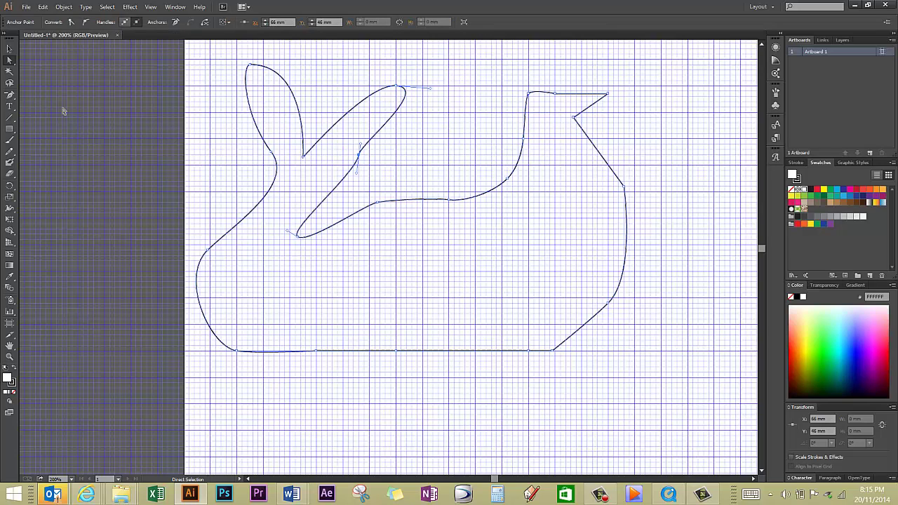
left_click_drag(9, 95, 48, 110)
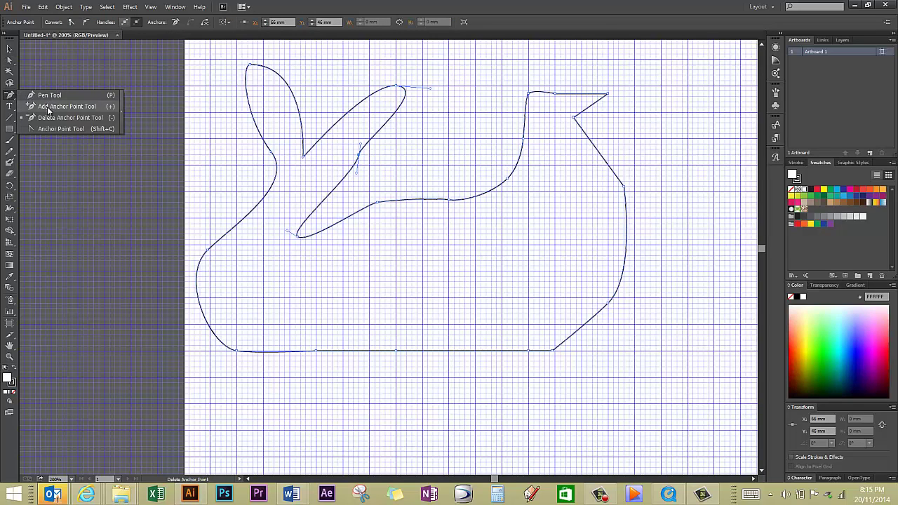